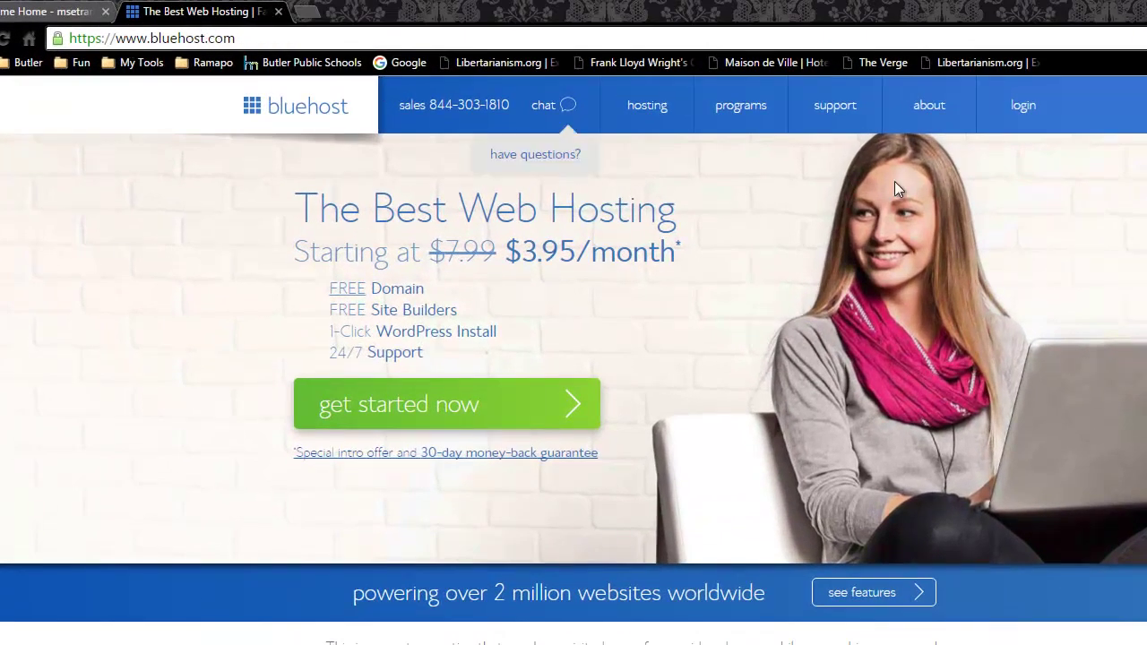
# Go from the Bluehost home page to the hosting account login page.
pyautogui.click(1024, 107)
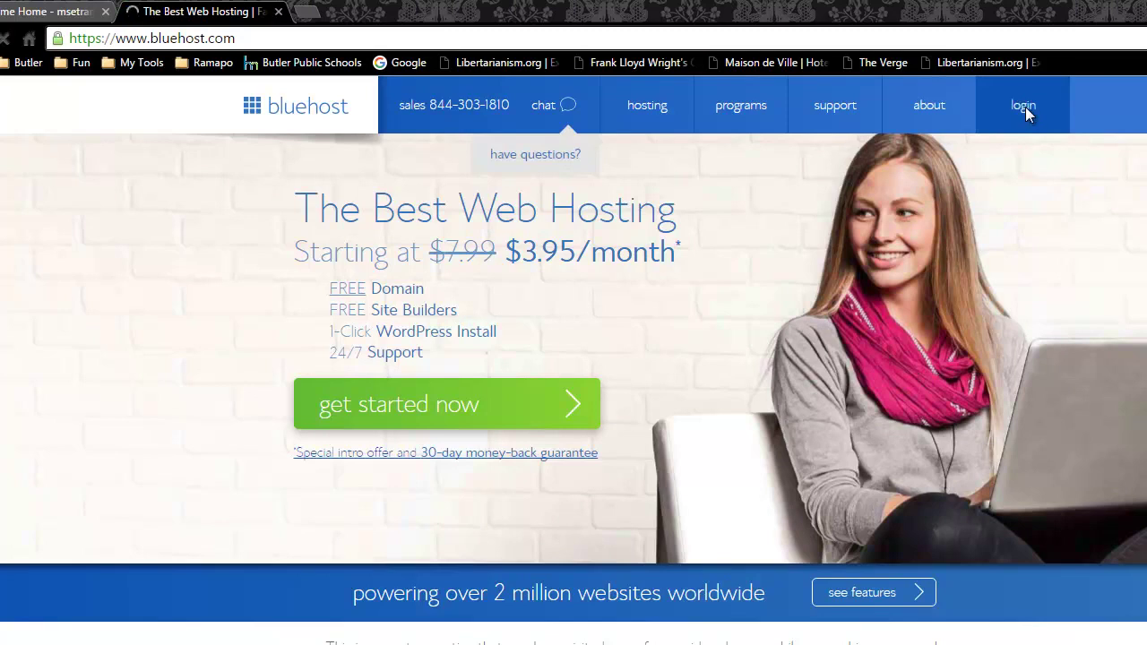
# Switch to the logged-in hosting account tab and skip the Welcome to Bluehost introduction.
pyautogui.click(58, 13)
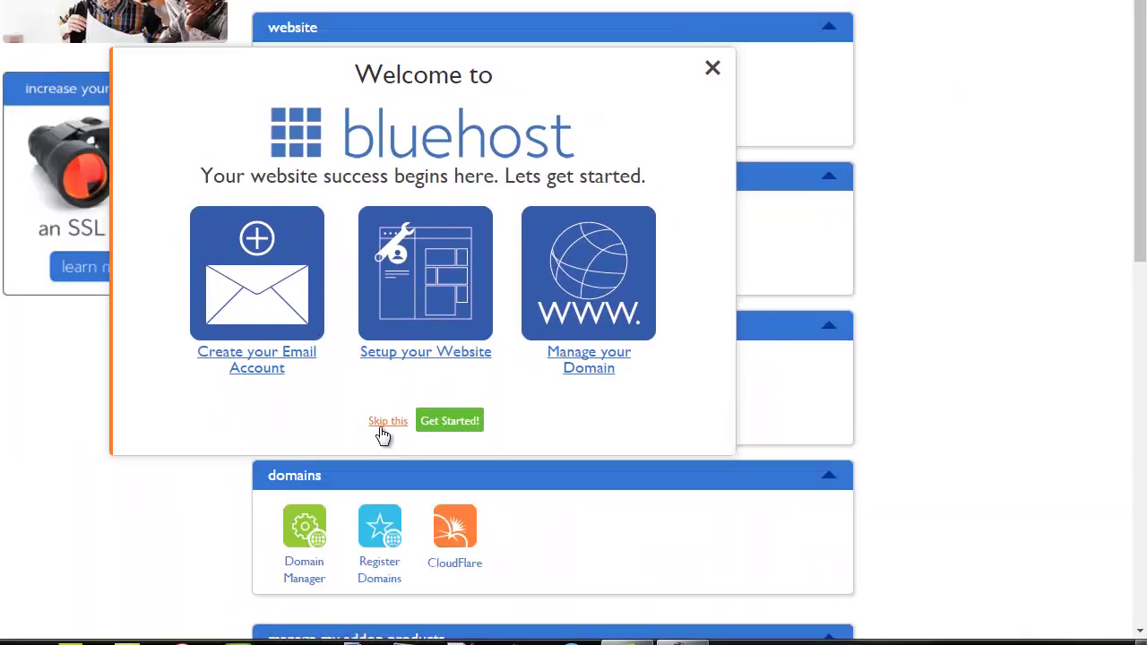
pyautogui.click(381, 430)
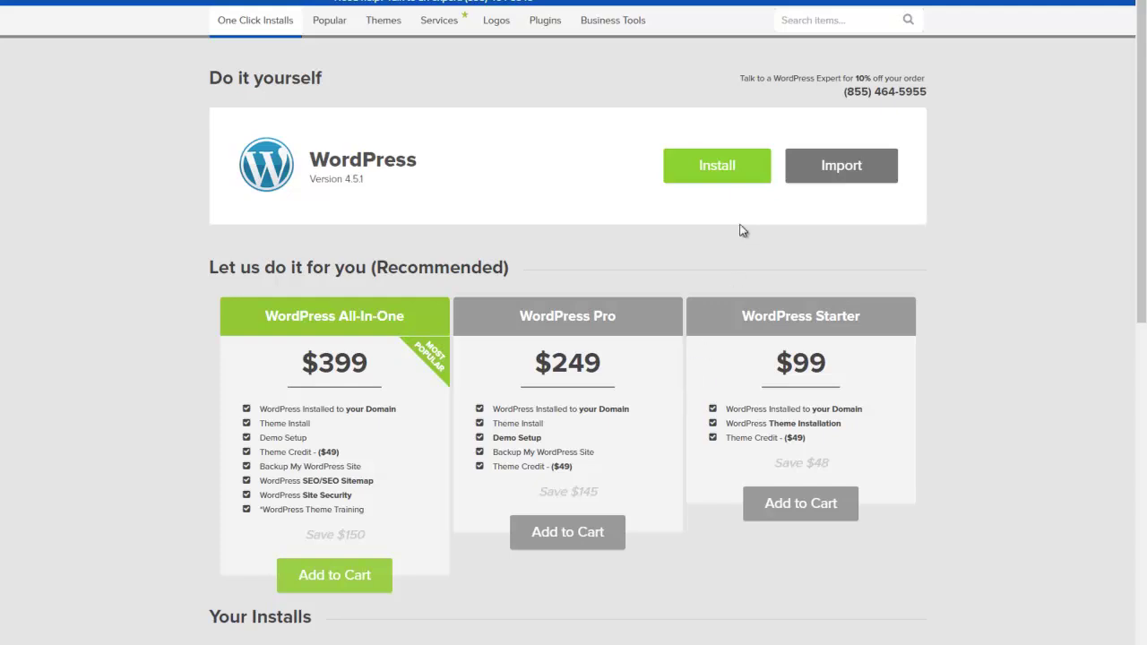
# Start the do-it-yourself WordPress 4.5.1 install, keeping the account's existing domain as destination.
pyautogui.click(733, 173)
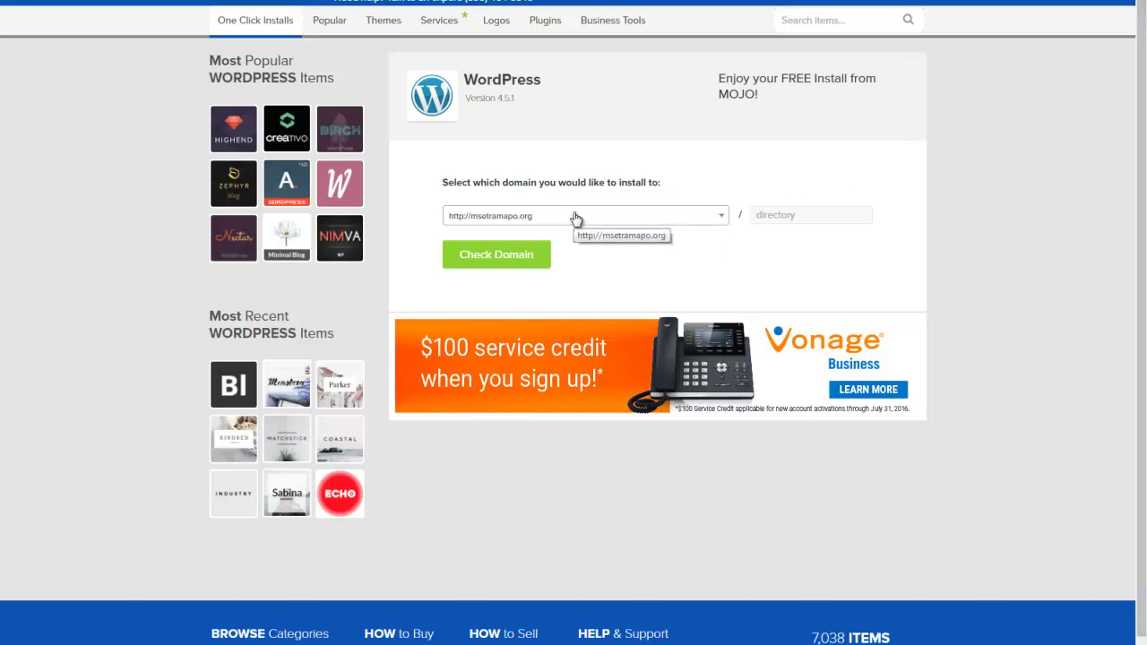
pyautogui.click(724, 221)
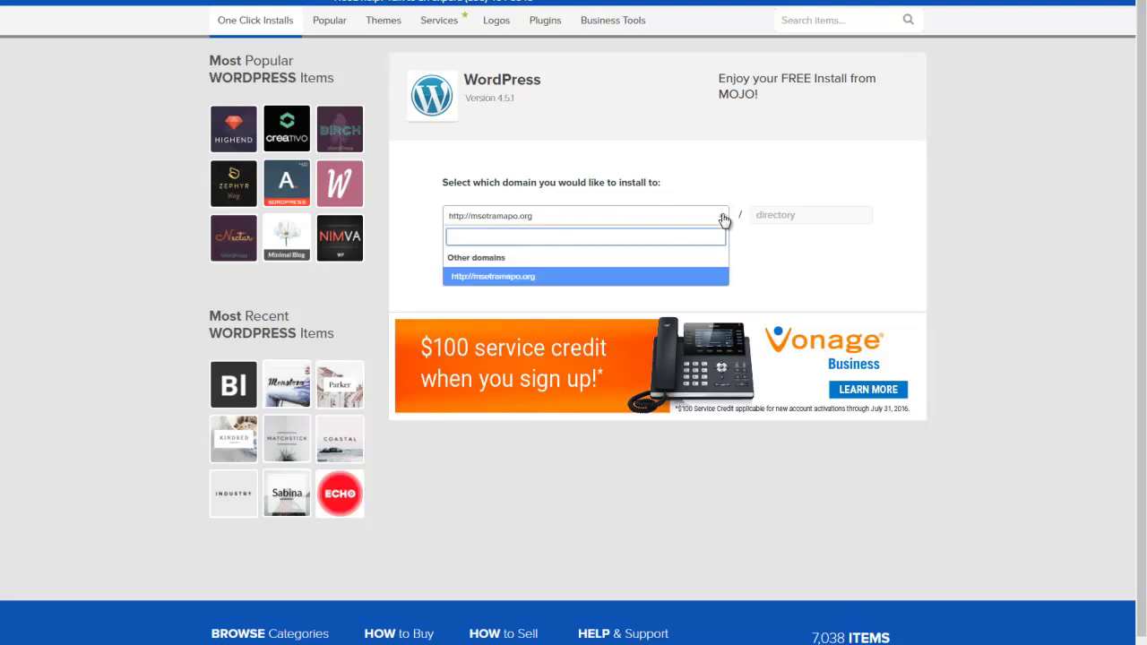
pyautogui.click(724, 220)
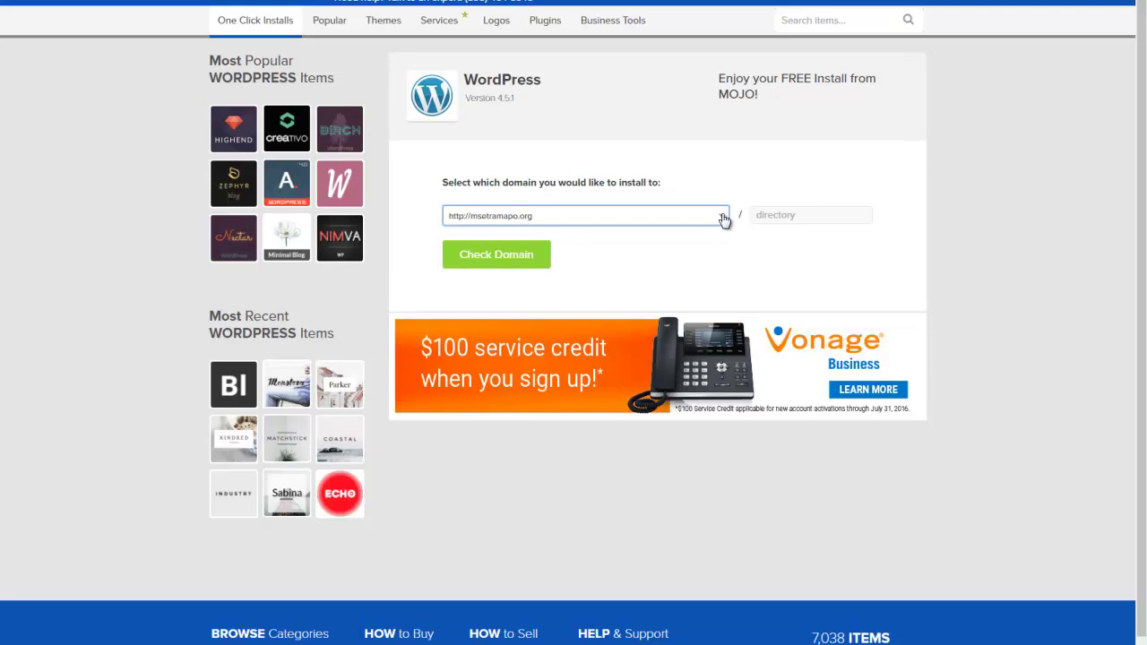
pyautogui.click(724, 220)
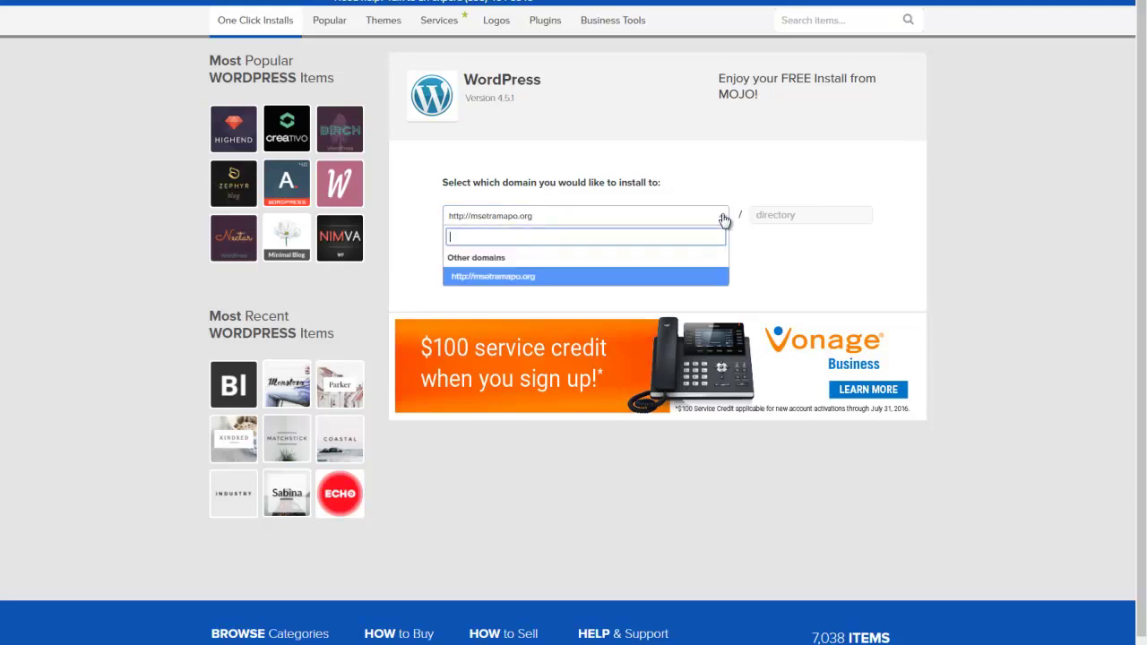
pyautogui.click(724, 220)
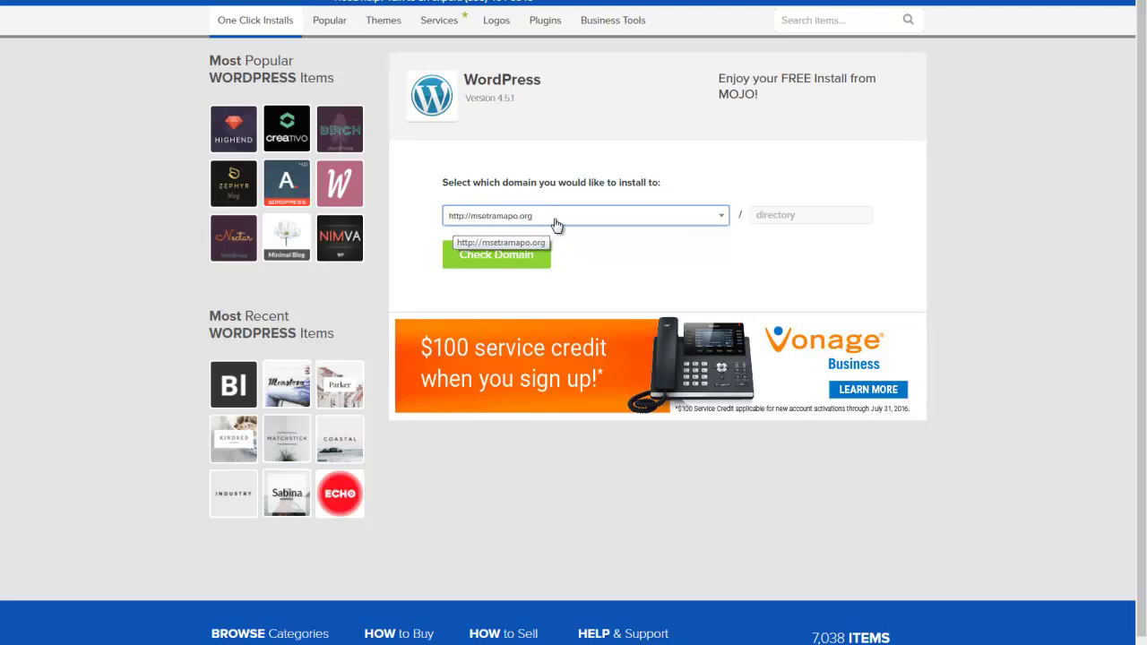
# Enter 'samplesite' as the install directory and run Check Domain.
pyautogui.click(773, 219)
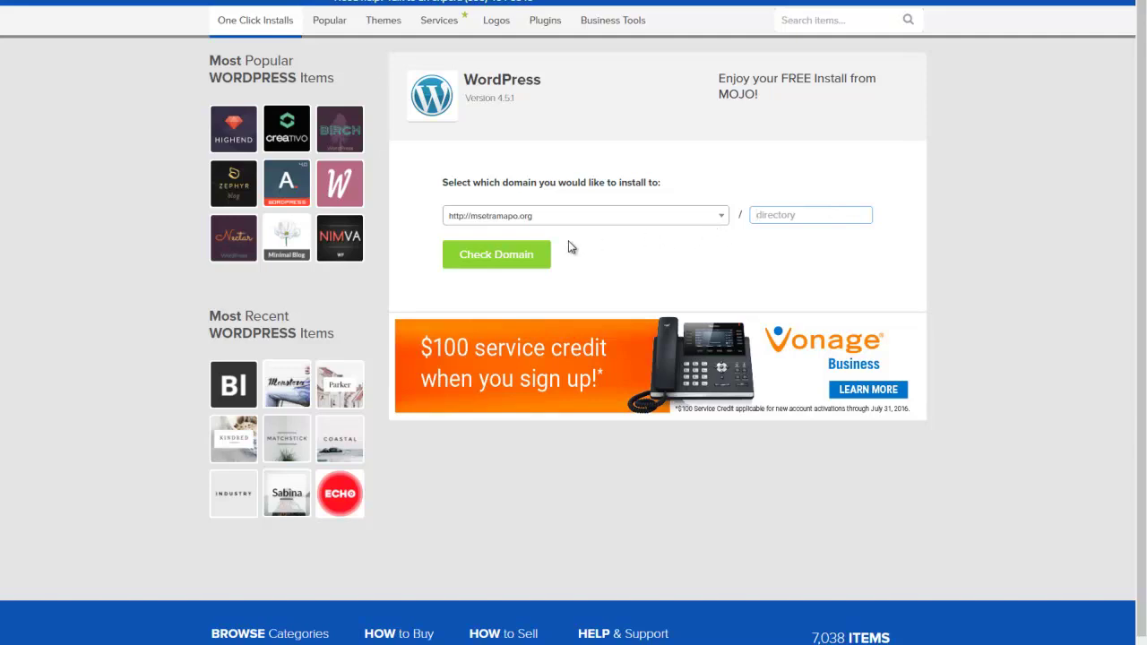
pyautogui.click(512, 261)
pyautogui.write('samplesite')
pyautogui.click(508, 257)
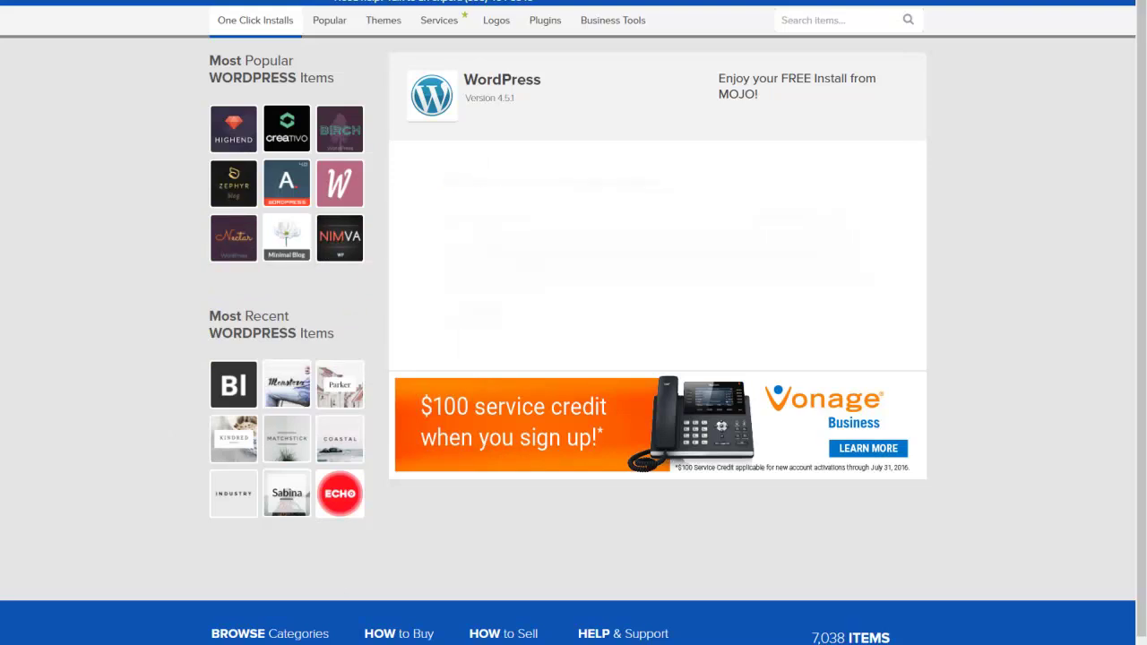
# Place a blank Notepad note beside the browser and reveal the install form's advanced options.
pyautogui.moveTo(1146, 158); pyautogui.dragTo(1084, 471)
pyautogui.moveTo(1077, 399); pyautogui.dragTo(1073, 398)
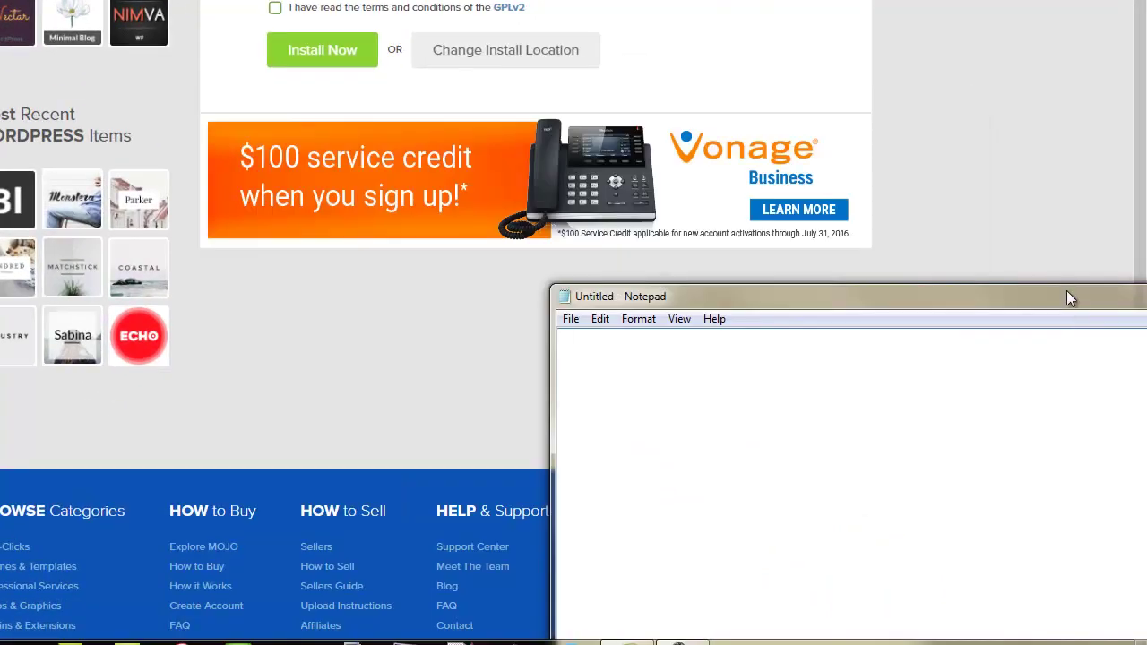
pyautogui.moveTo(1066, 291); pyautogui.dragTo(1144, 330)
pyautogui.moveTo(1002, 341); pyautogui.dragTo(1086, 342)
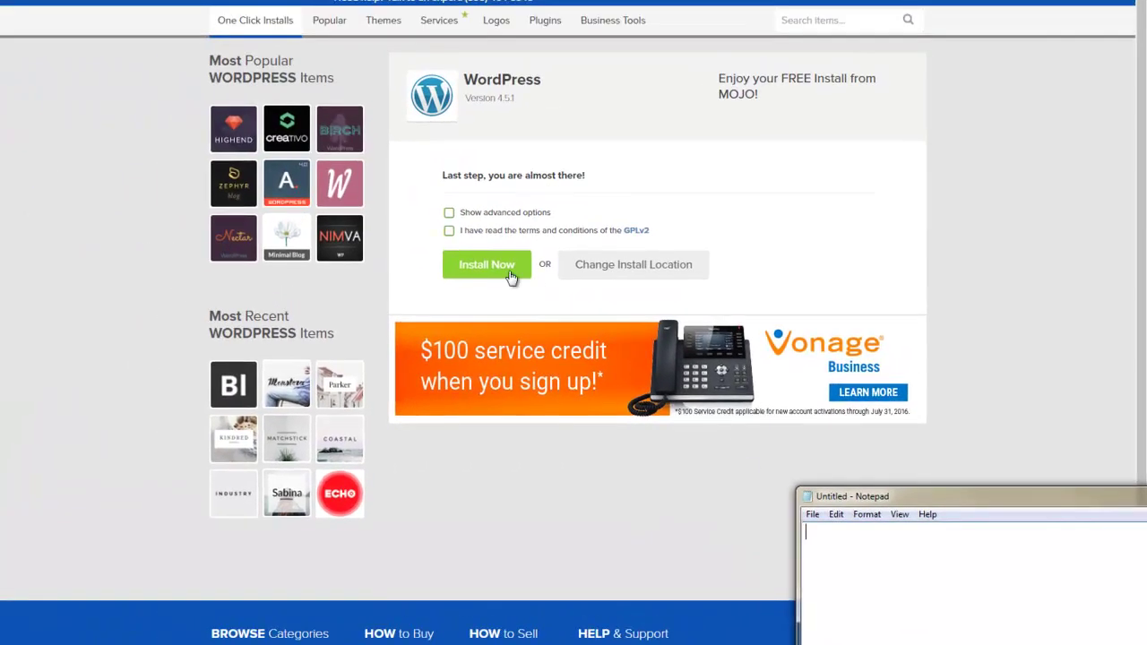
pyautogui.click(449, 213)
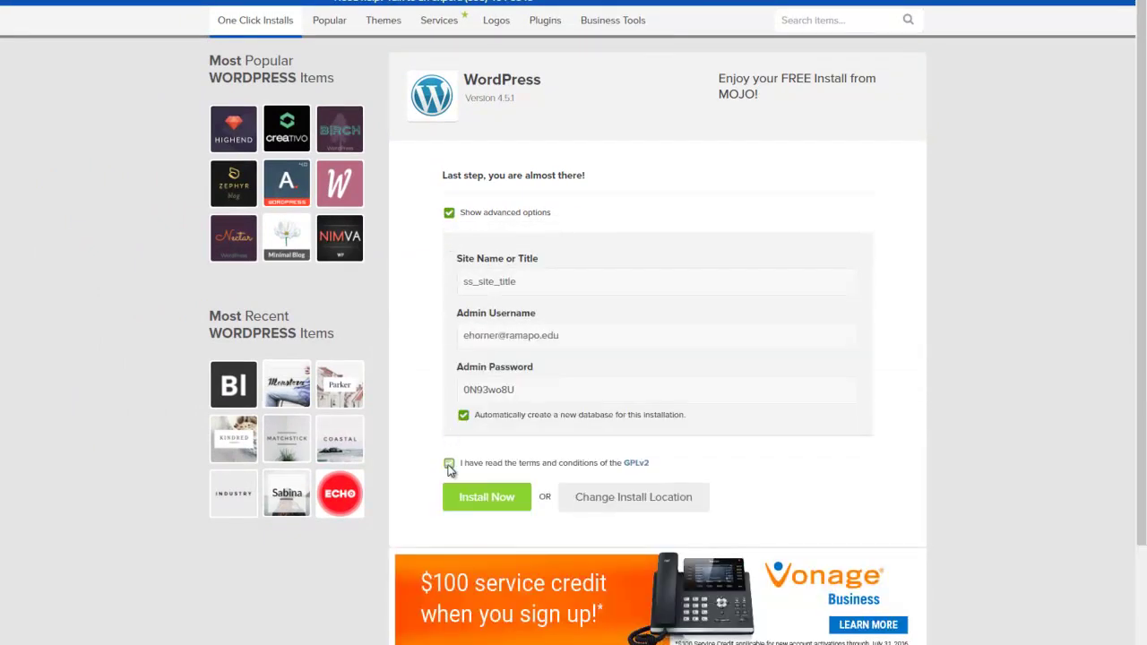
# Accept the GPLv2 terms and make a first attempt at copying the admin credentials into Notepad.
pyautogui.click(449, 464)
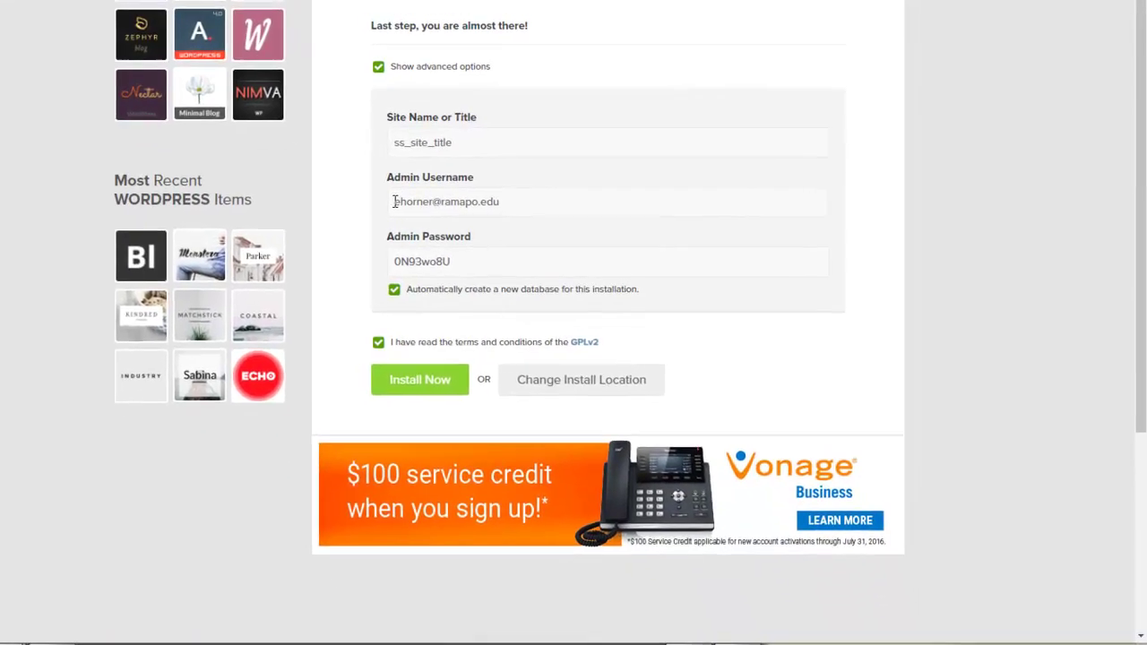
pyautogui.moveTo(449, 304); pyautogui.dragTo(562, 301)
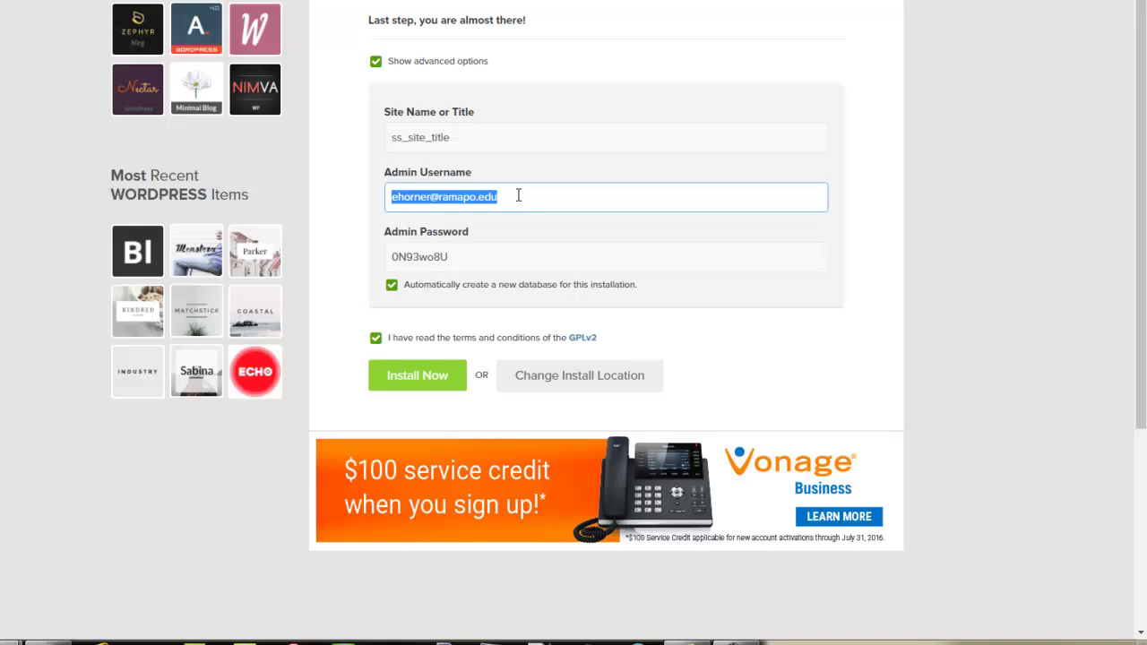
pyautogui.click(459, 258)
pyautogui.moveTo(459, 258); pyautogui.dragTo(383, 261)
pyautogui.hotkey('ctrl', 'c')
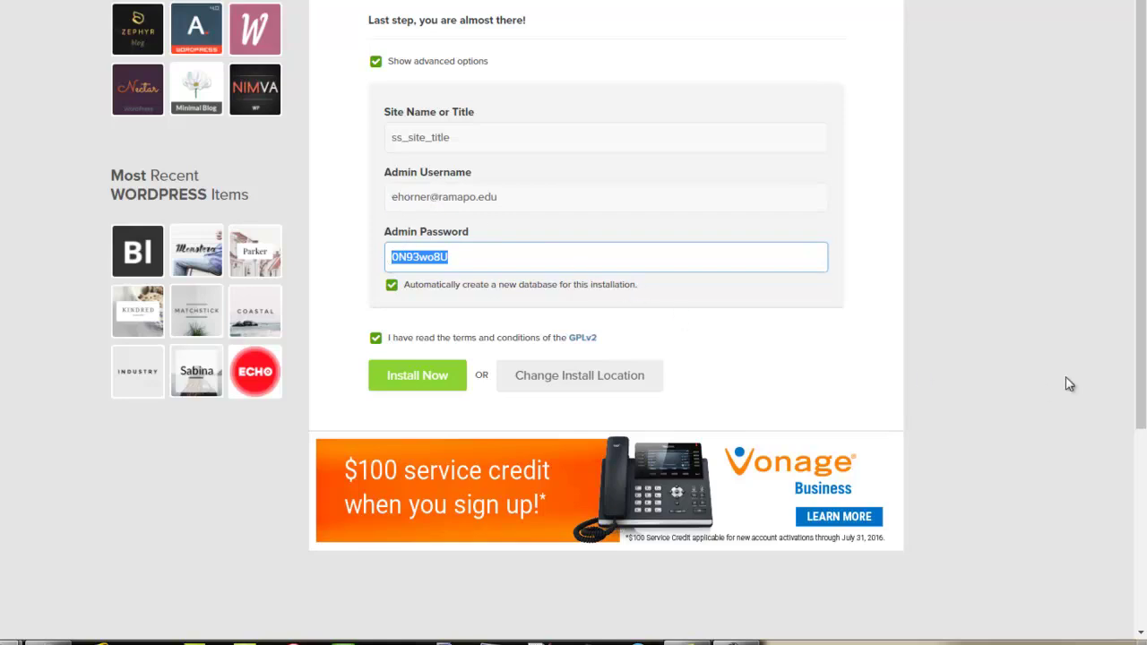
pyautogui.moveTo(1120, 366); pyautogui.dragTo(1029, 225)
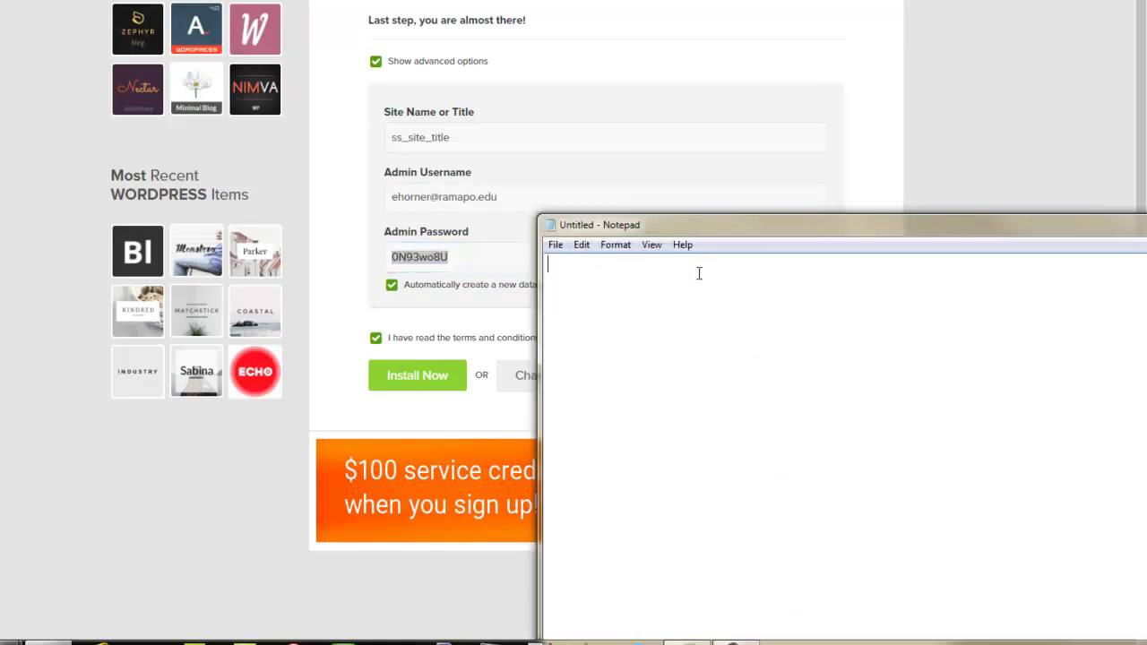
pyautogui.hotkey('ctrl', 'v')
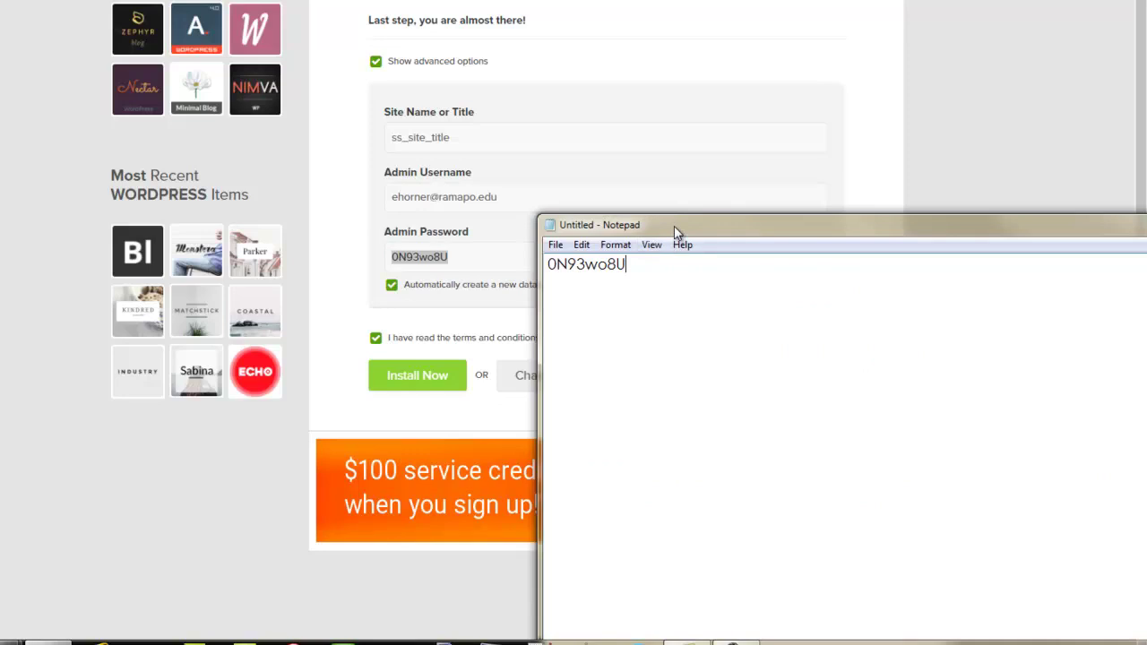
pyautogui.moveTo(724, 224); pyautogui.dragTo(998, 149)
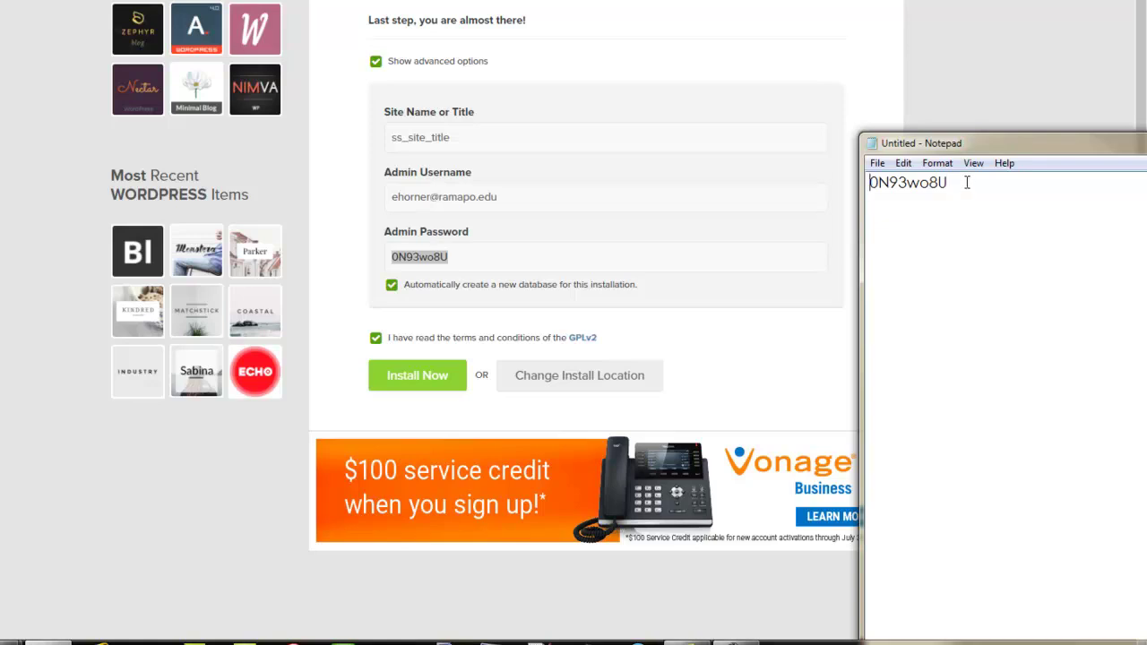
pyautogui.moveTo(966, 182); pyautogui.dragTo(846, 166)
pyautogui.hotkey('ctrl', 'x')
# Copy the full admin password into Notepad on its own line, then move Notepad aside.
pyautogui.click(525, 256)
pyautogui.moveTo(525, 256); pyautogui.dragTo(367, 246)
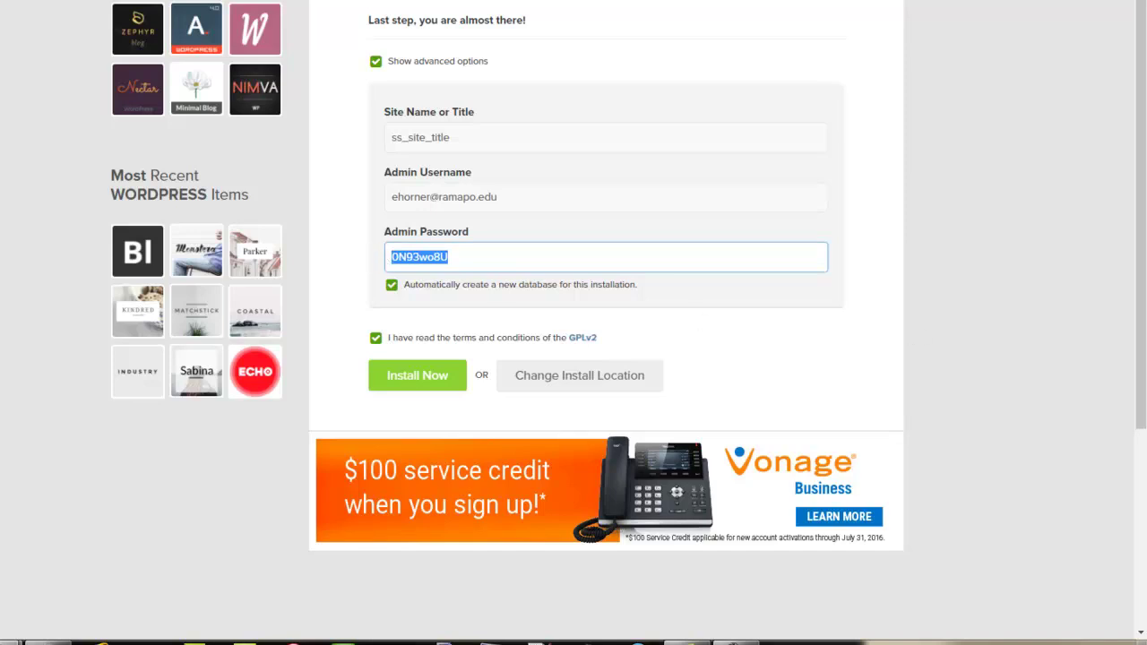
pyautogui.moveTo(1146, 150); pyautogui.dragTo(1060, 88)
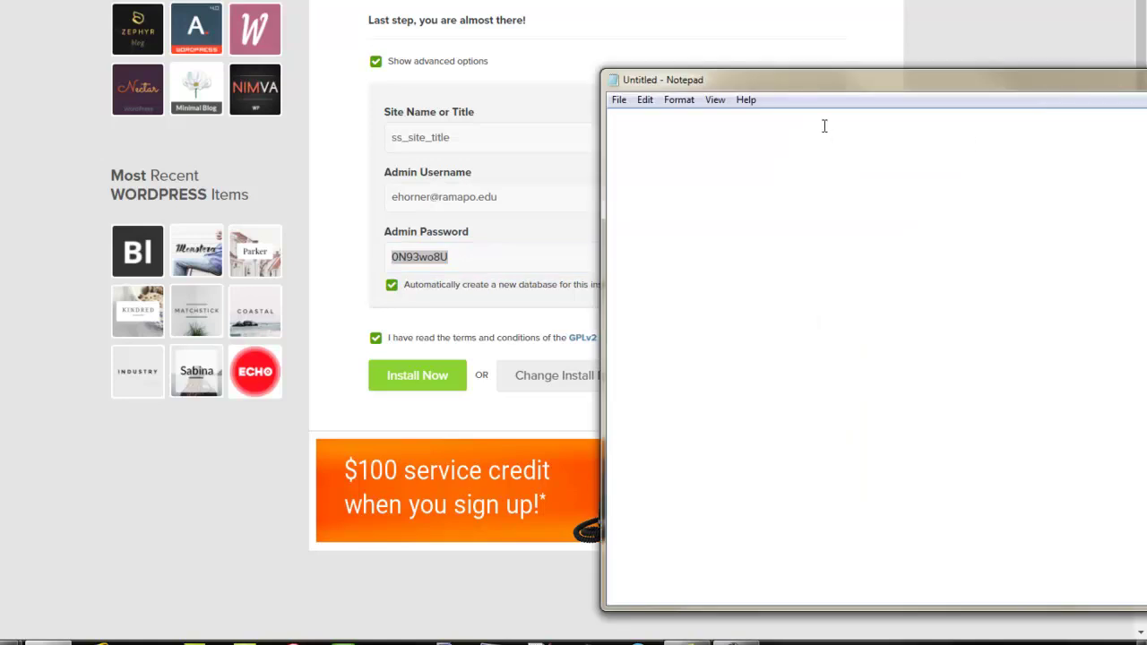
pyautogui.hotkey('ctrl', 'v')
pyautogui.press('Return')
pyautogui.moveTo(837, 87); pyautogui.dragTo(1146, 53)
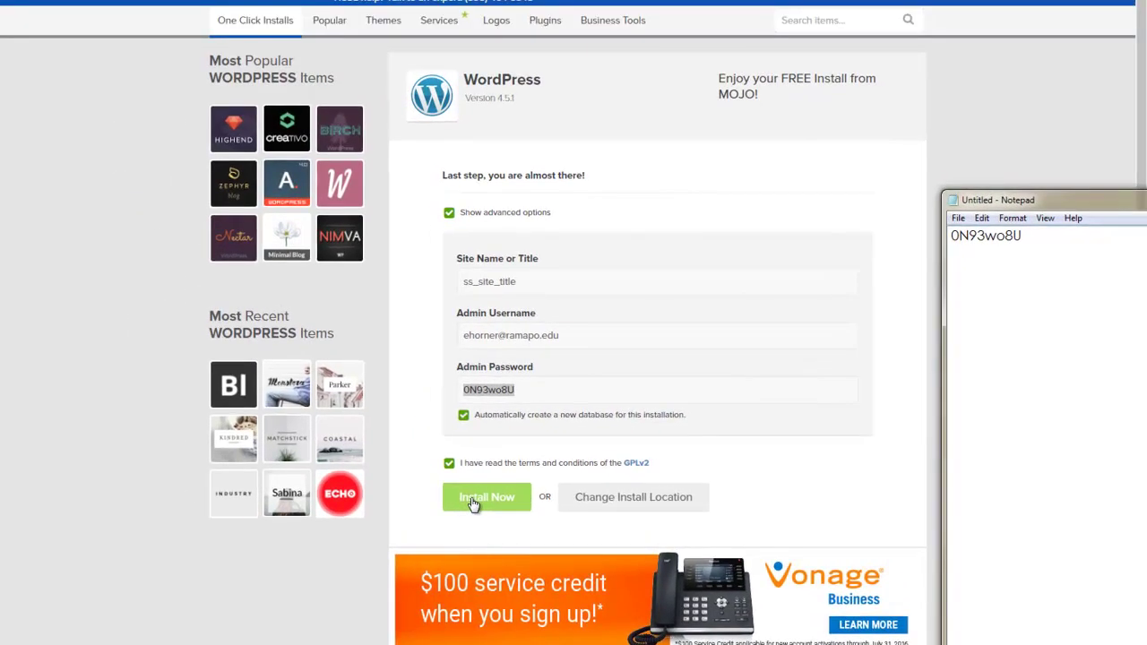
# Launch the WordPress installation and wait for the install-complete banner.
pyautogui.click(405, 381)
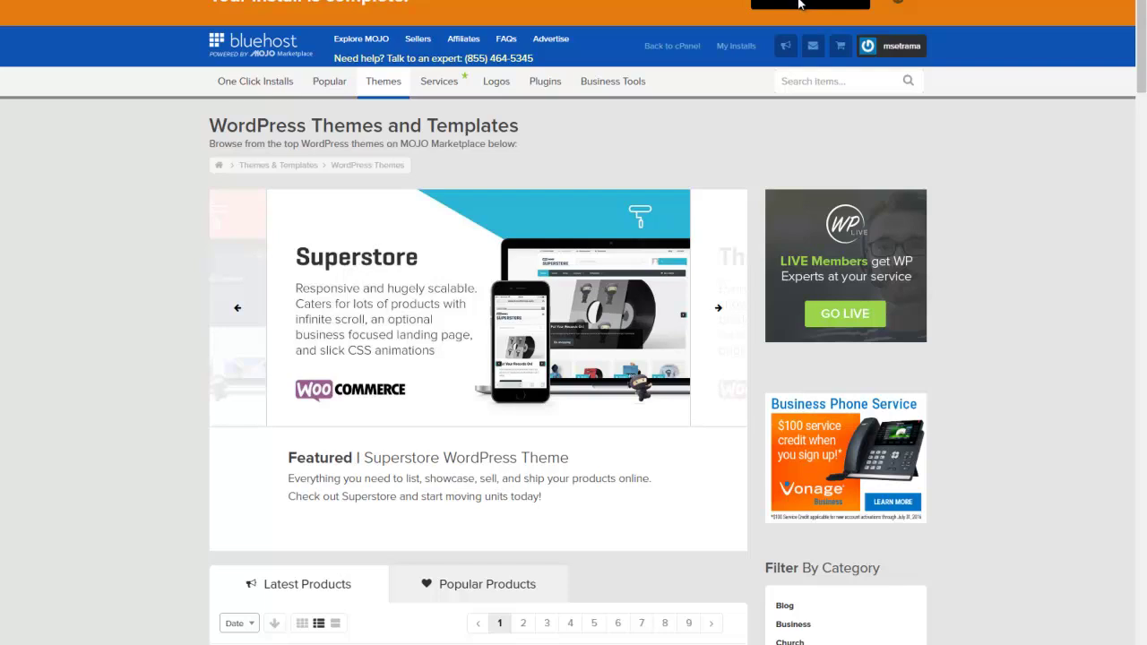
# Open the Notification Center and highlight the 12 Hours availability limit on the install alert.
pyautogui.click(799, 4)
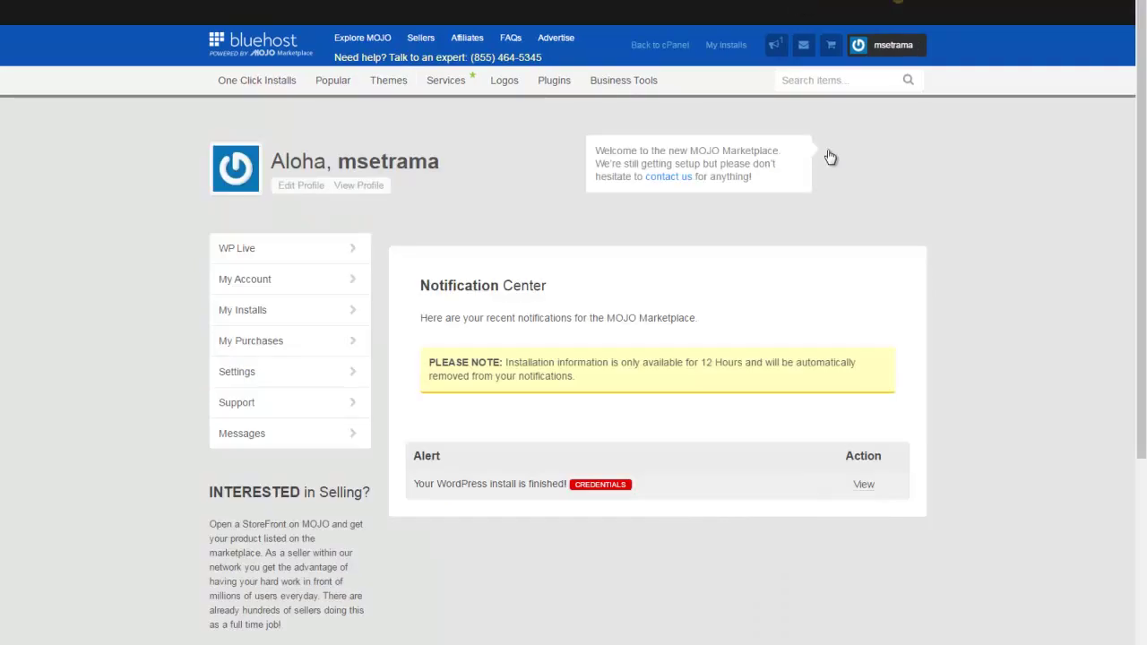
pyautogui.scroll(-3, 583, 426)
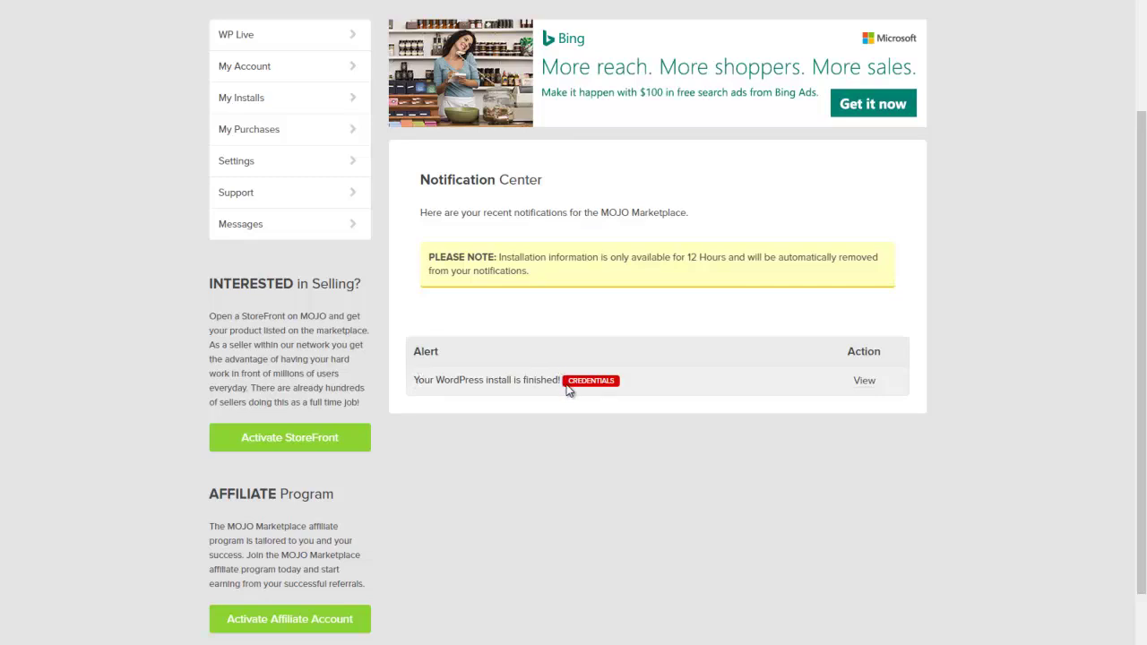
pyautogui.moveTo(687, 258); pyautogui.dragTo(728, 262)
# Open the finished install's credentials and copy the URL, admin URL, username and password lines.
pyautogui.click(862, 383)
pyautogui.scroll(-2, 860, 396)
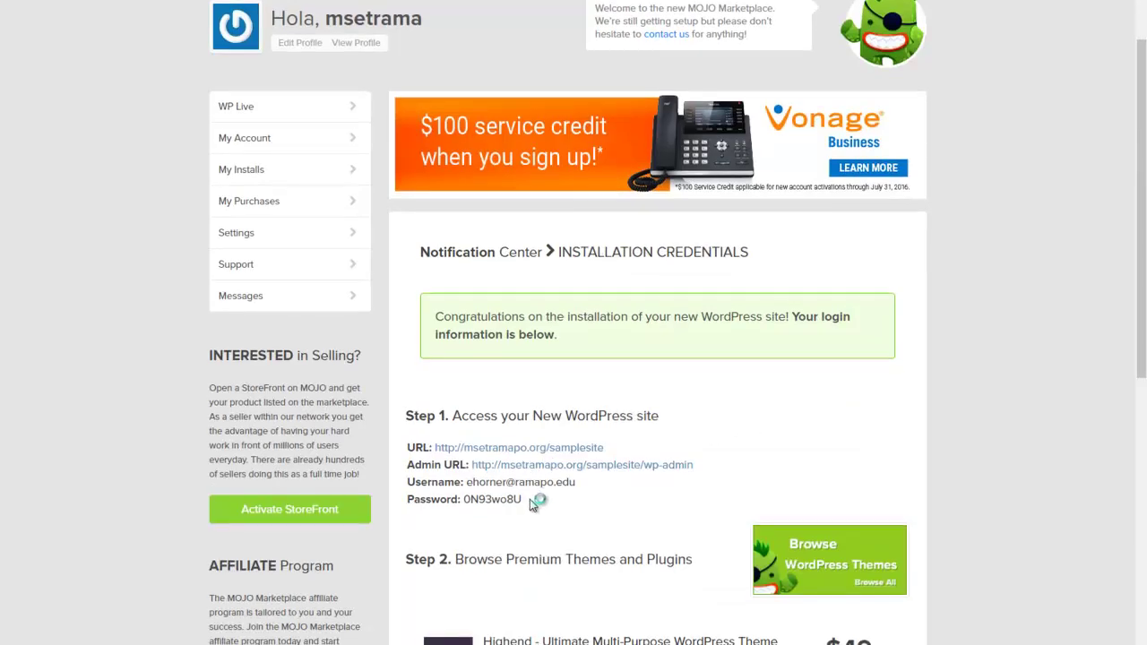
pyautogui.moveTo(523, 500); pyautogui.dragTo(406, 451)
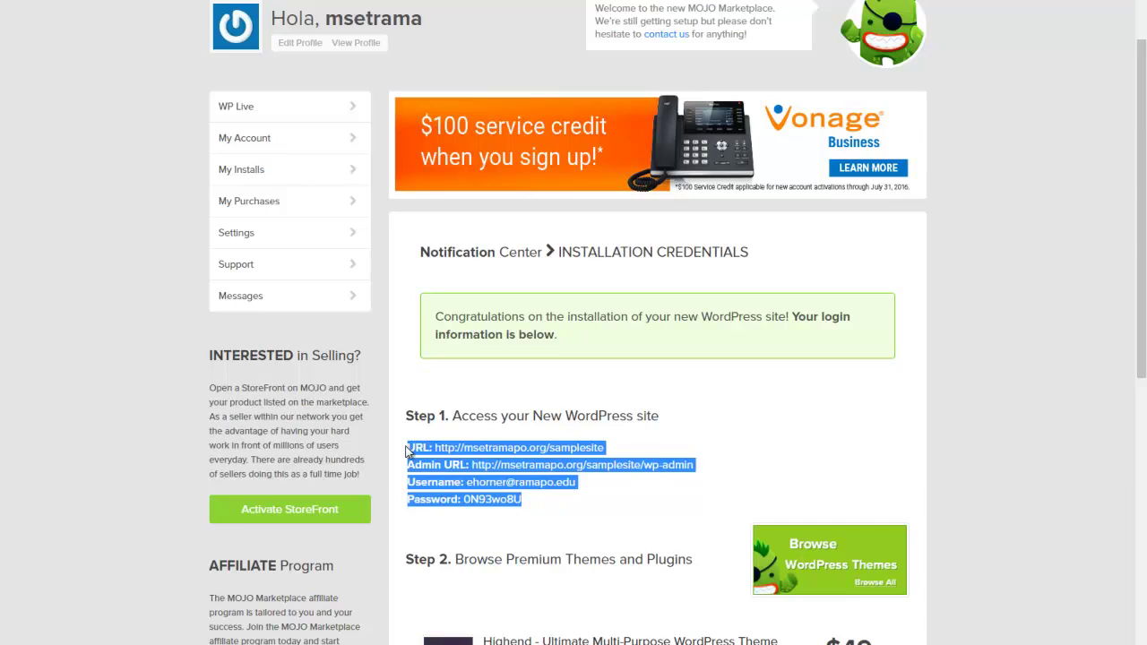
pyautogui.hotkey('alt', 'Tab')
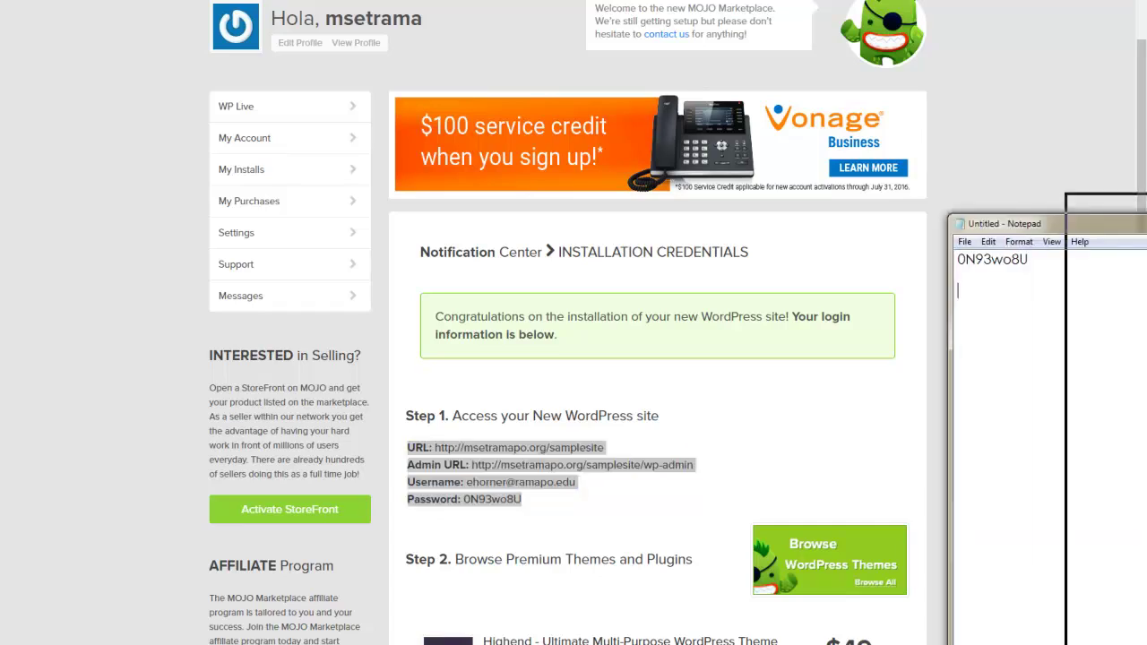
# Replace the old password in Notepad with the four pasted login lines.
pyautogui.moveTo(995, 219); pyautogui.dragTo(1111, 197)
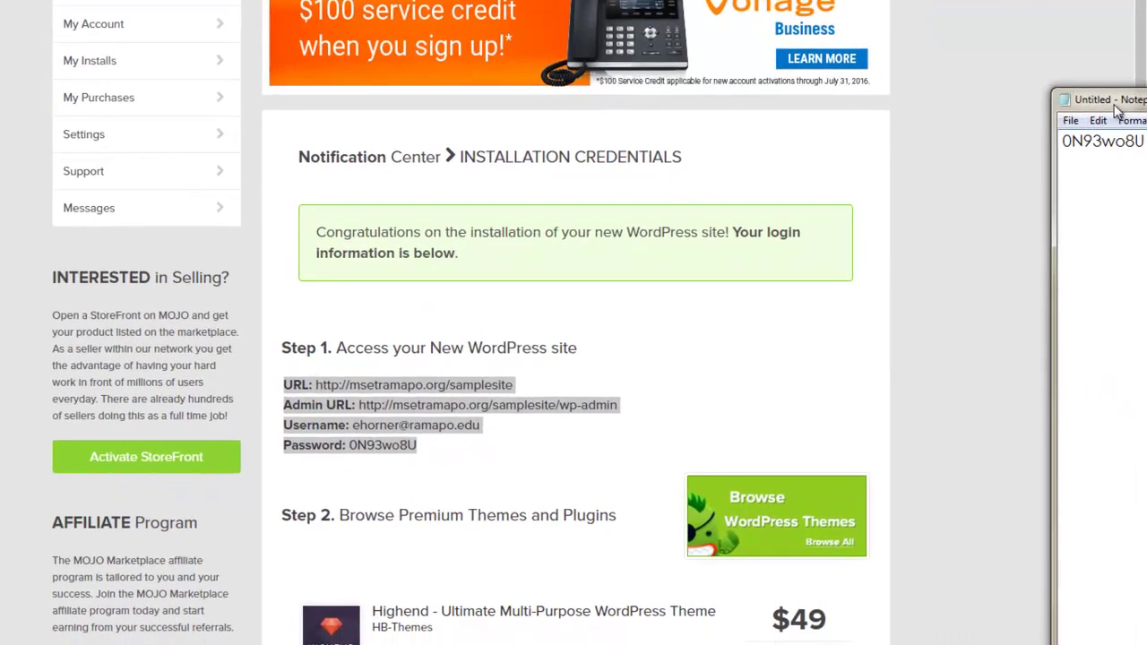
pyautogui.moveTo(1117, 110); pyautogui.dragTo(845, 93)
pyautogui.doubleClick(858, 132)
pyautogui.press('Delete')
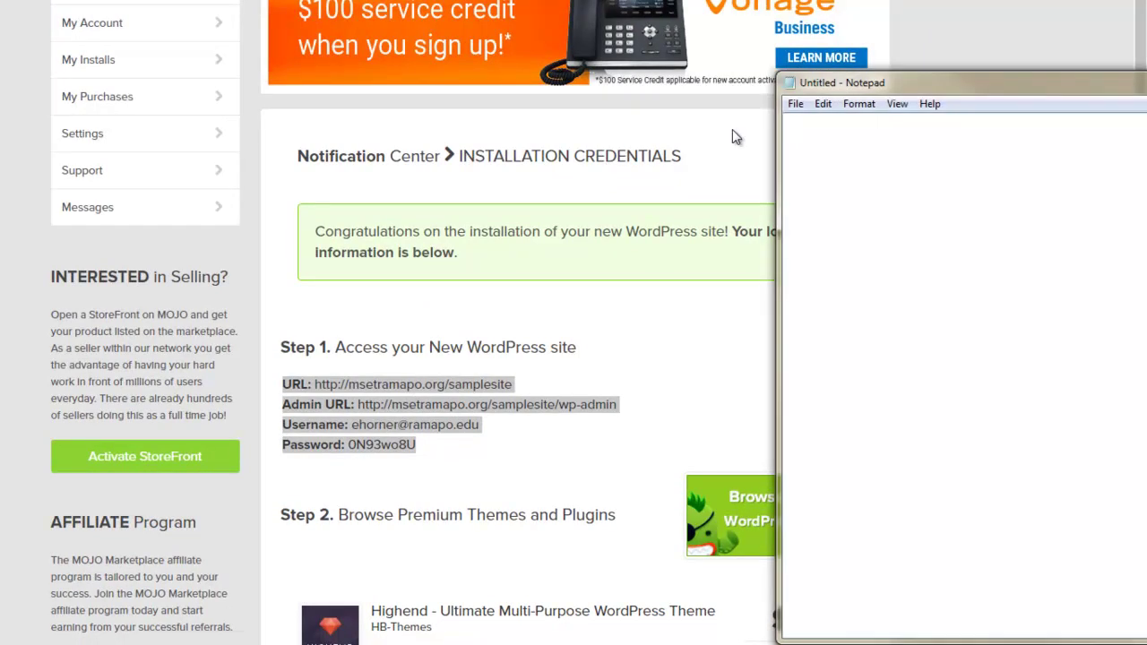
pyautogui.hotkey('ctrl', 'v')
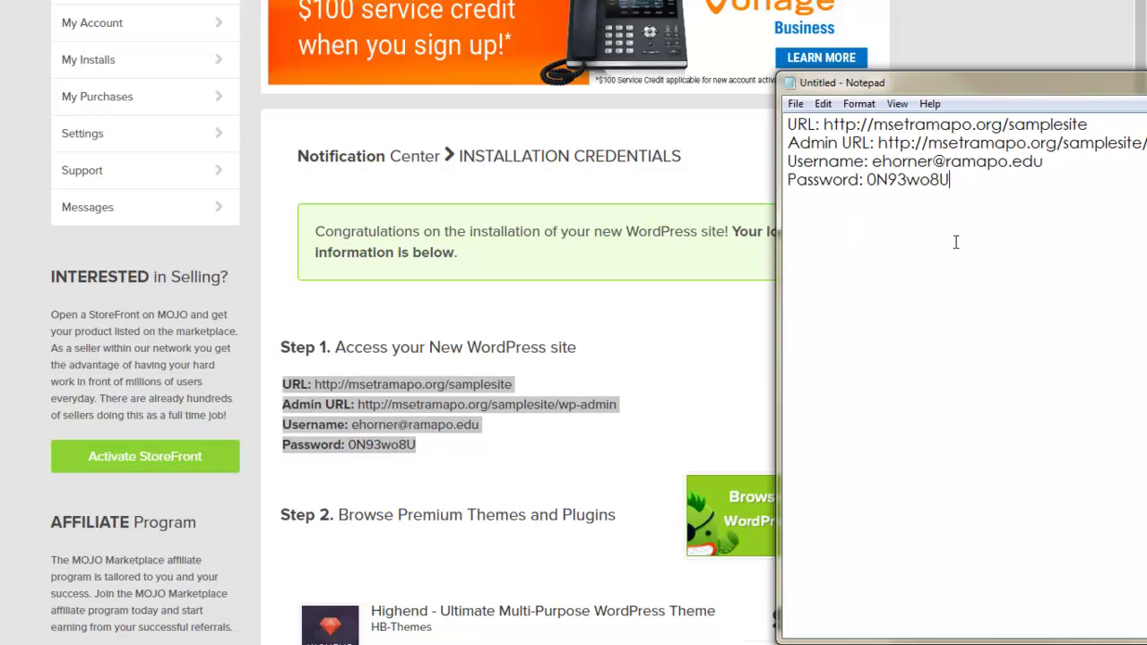
pyautogui.press('Return')
pyautogui.press('Return')
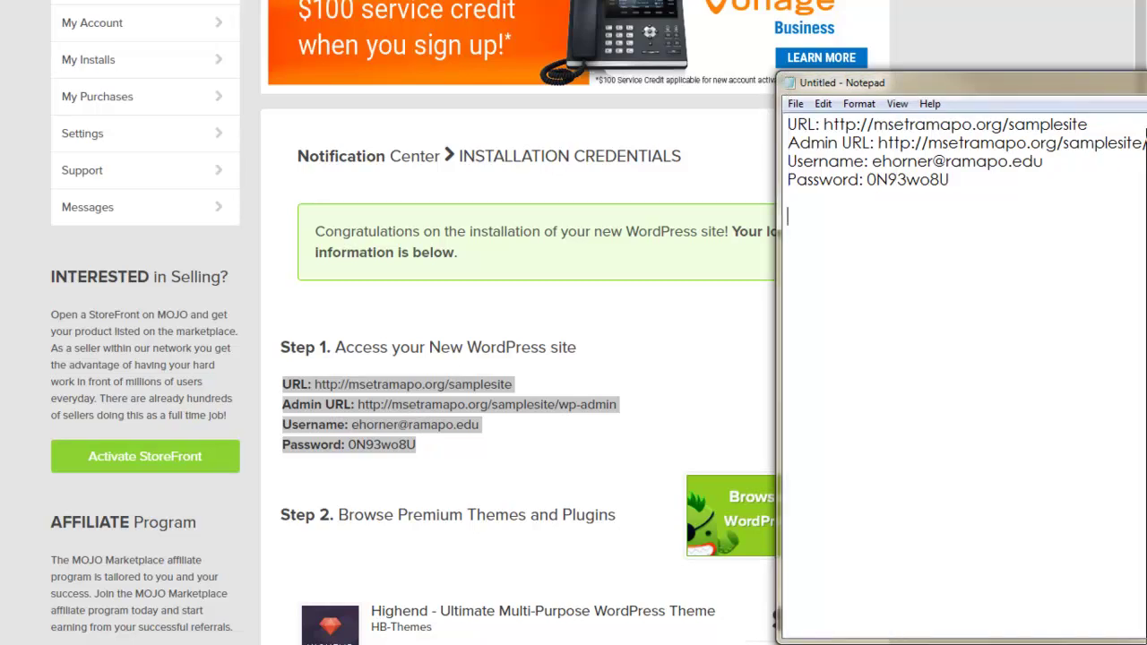
# Hide Notepad and deselect the copied login details on the credentials page.
pyautogui.hotkey('alt', 'Tab')
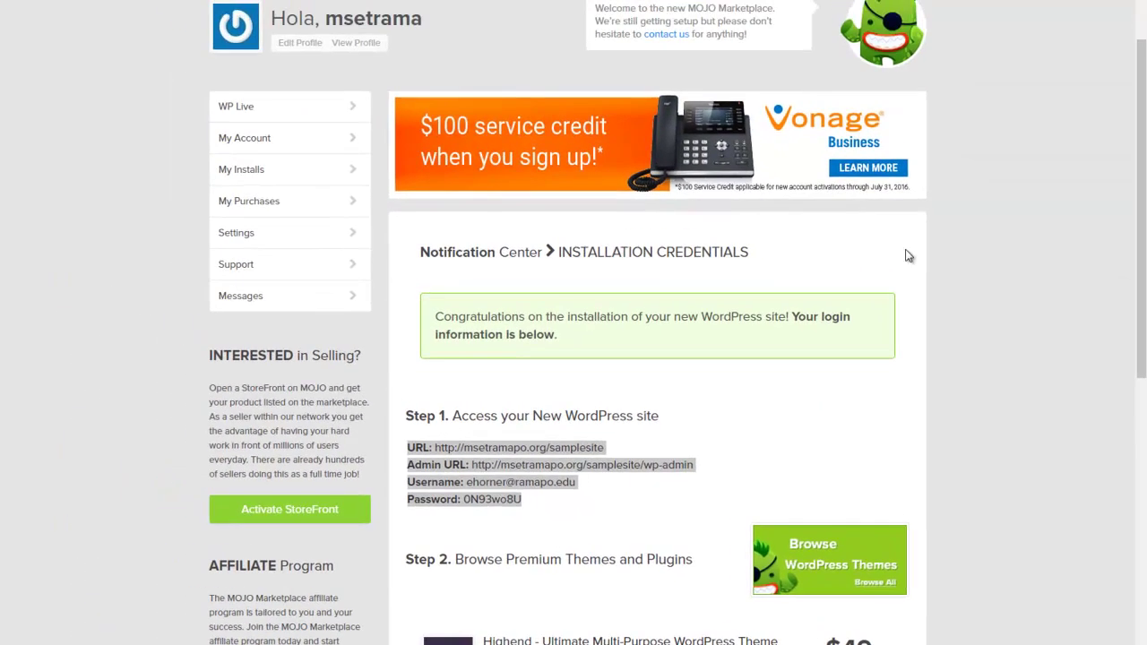
pyautogui.click(815, 391)
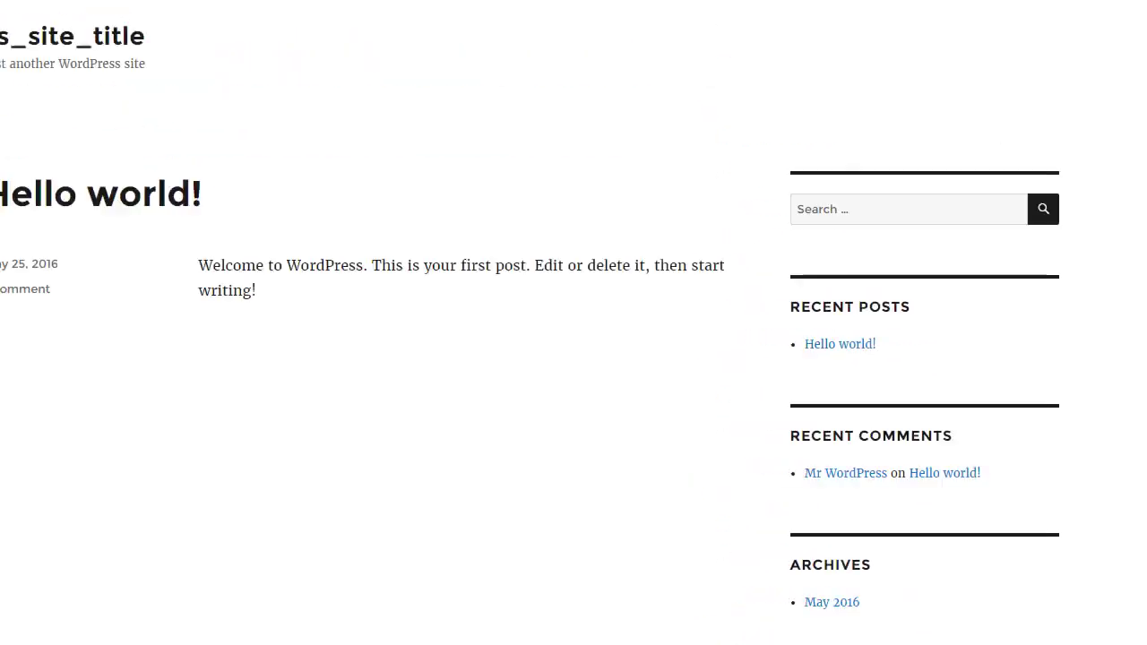
# Leave the sample site and go back to the Bluehost cPanel hosting page.
pyautogui.click(282, 13)
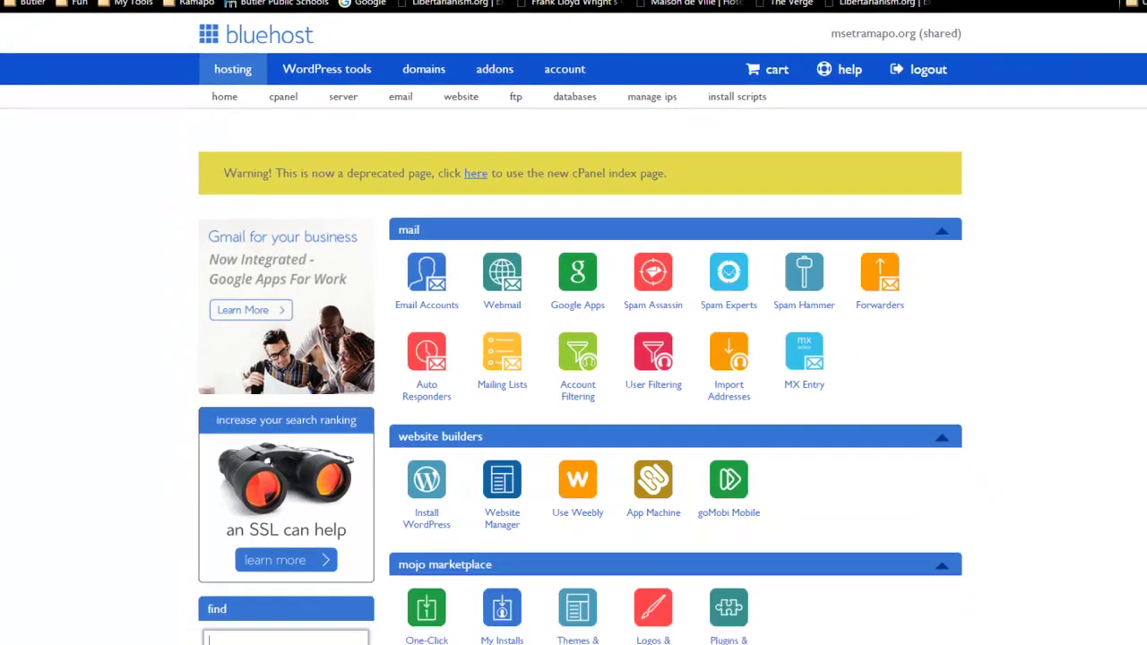